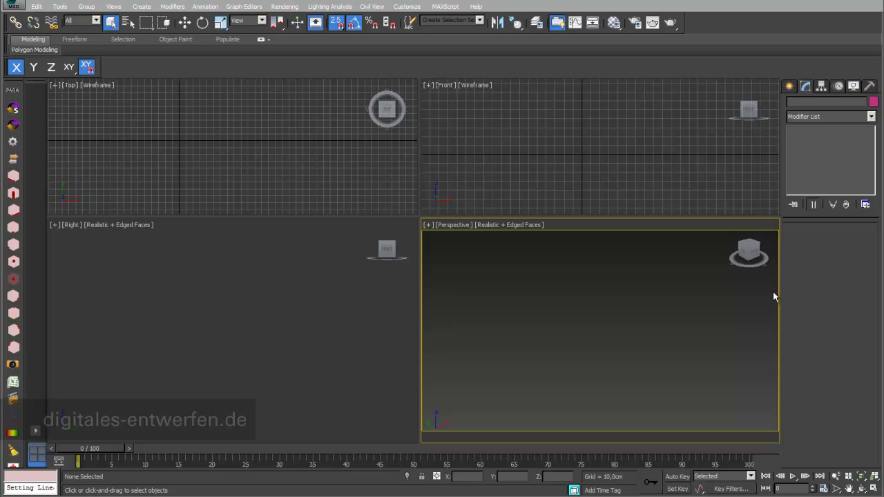
Step: Draw a 70 × 70 cm plane, Plane001, in the Front viewport
{"action": "left_click", "coordinate": [790, 85]}
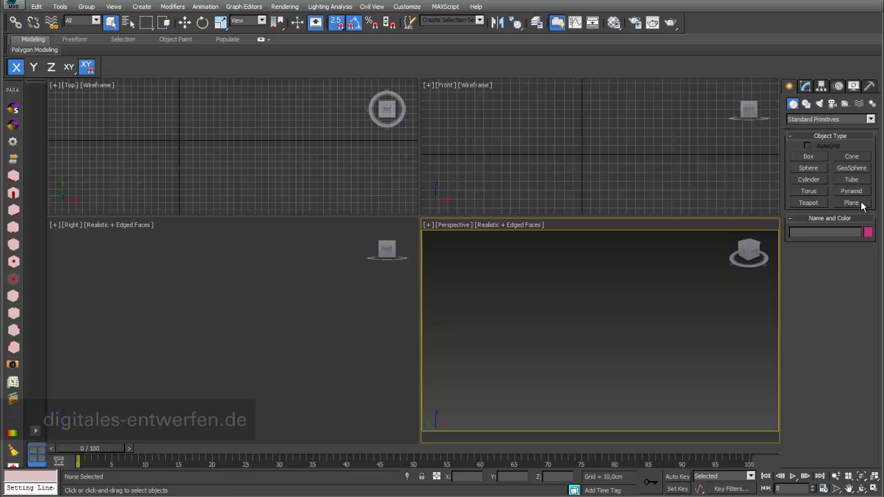
{"action": "left_click", "coordinate": [839, 203]}
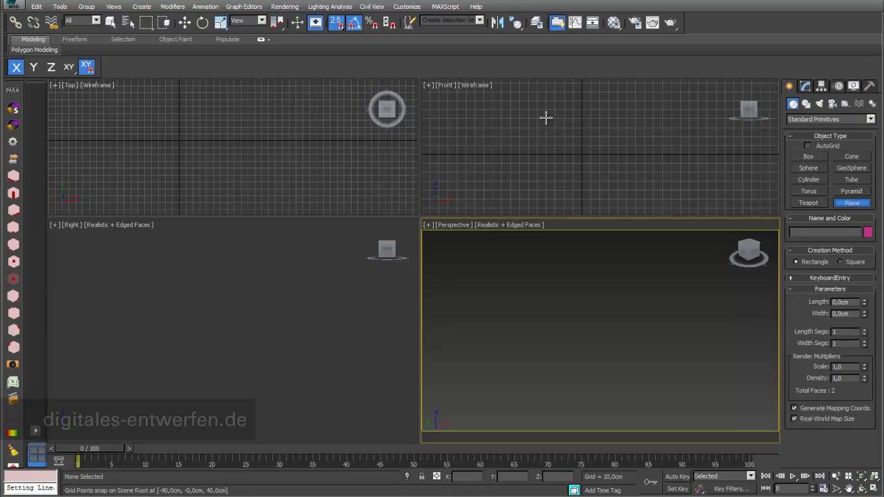
{"action": "left_click_drag", "start_coordinate": [545, 118], "coordinate": [613, 181]}
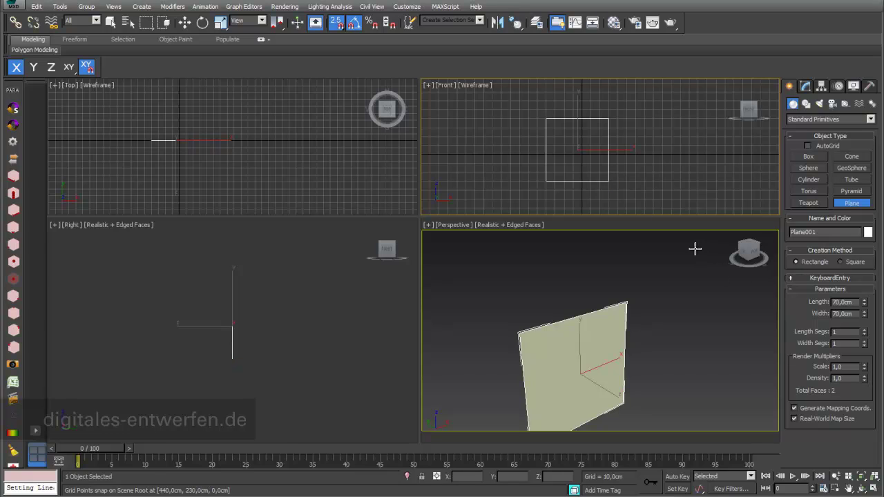
Step: Add a Shell modifier to Plane001
{"action": "left_click", "coordinate": [805, 88]}
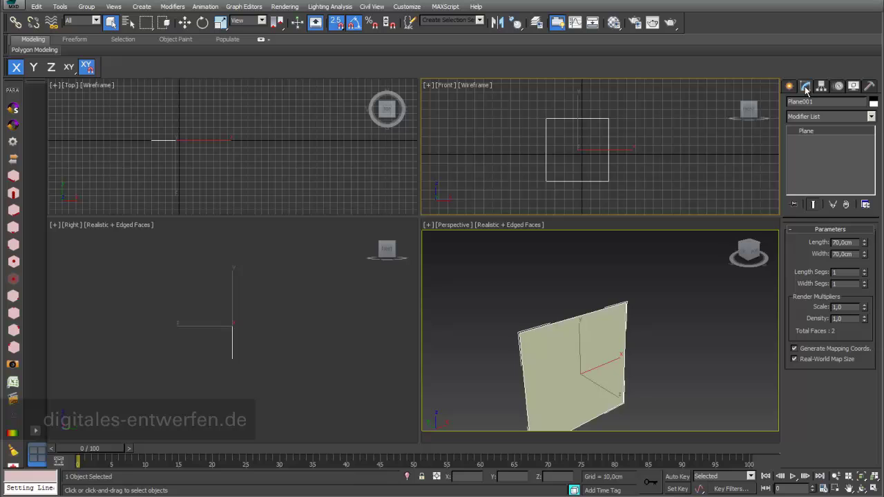
{"action": "left_click", "coordinate": [871, 116]}
{"action": "scroll", "coordinate": [872, 164], "scroll_direction": "down", "scroll_amount": 1}
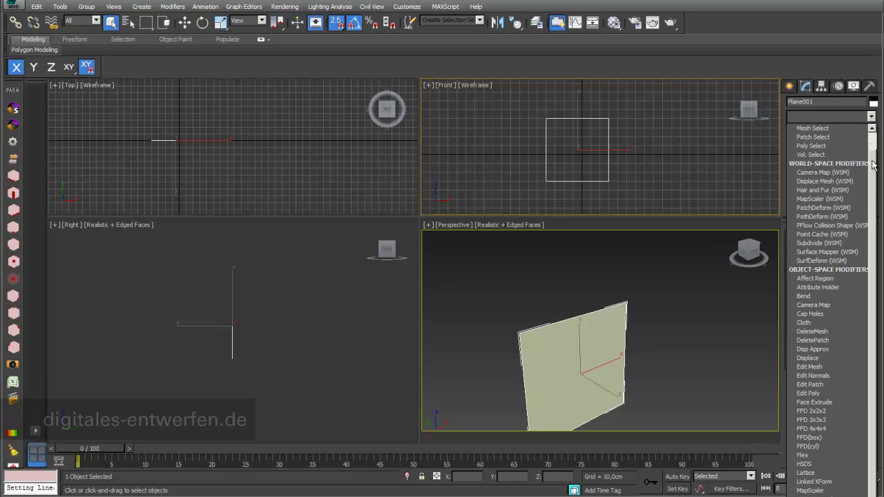
{"action": "scroll", "coordinate": [872, 165], "scroll_direction": "down", "scroll_amount": 10}
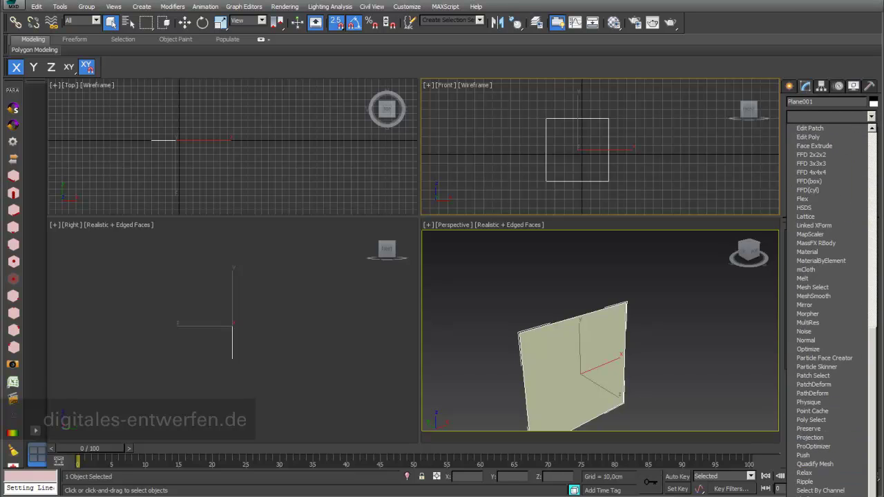
{"action": "left_click", "coordinate": [805, 481]}
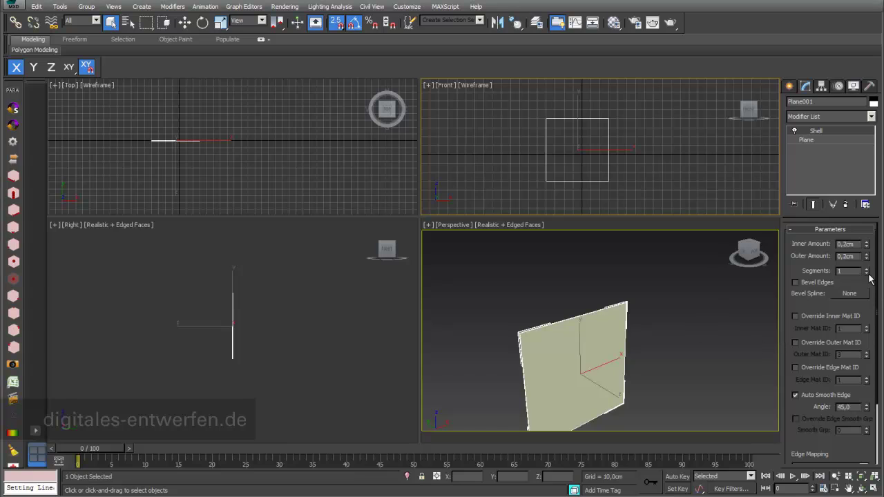
Step: Set the Shell's inner and outer amounts to 1,0 cm
{"action": "left_click_drag", "start_coordinate": [867, 246], "coordinate": [790, 245]}
{"action": "type", "text": "1"}
{"action": "key", "text": "Return"}
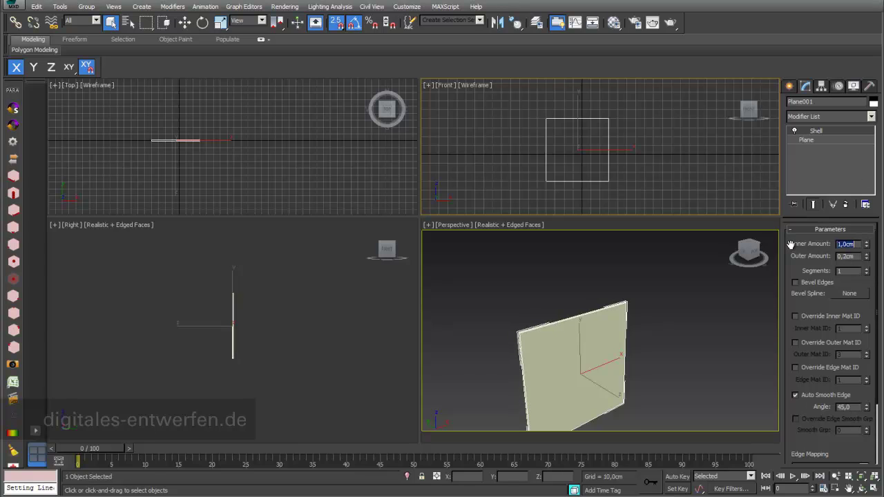
{"action": "key", "text": "Tab"}
{"action": "type", "text": "1"}
{"action": "key", "text": "Return"}
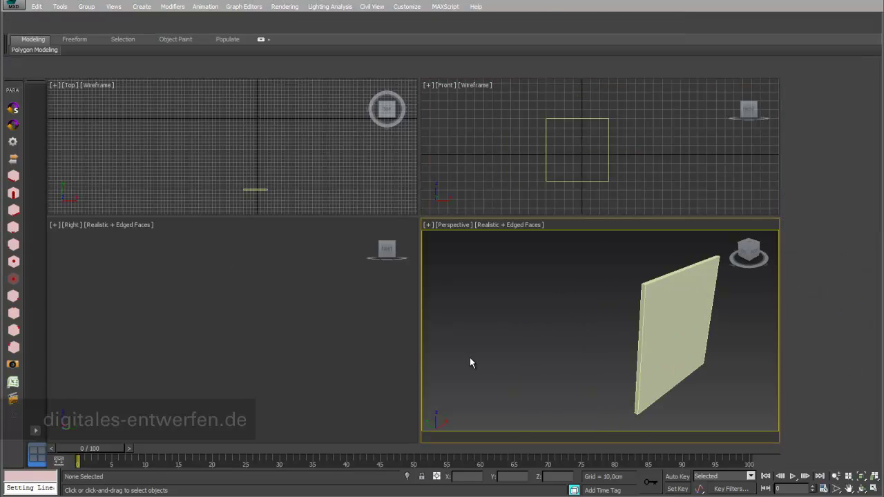
Step: Reselect Plane001, maximize the Perspective viewport, and bring up the Tools menu
{"action": "left_click", "coordinate": [470, 363]}
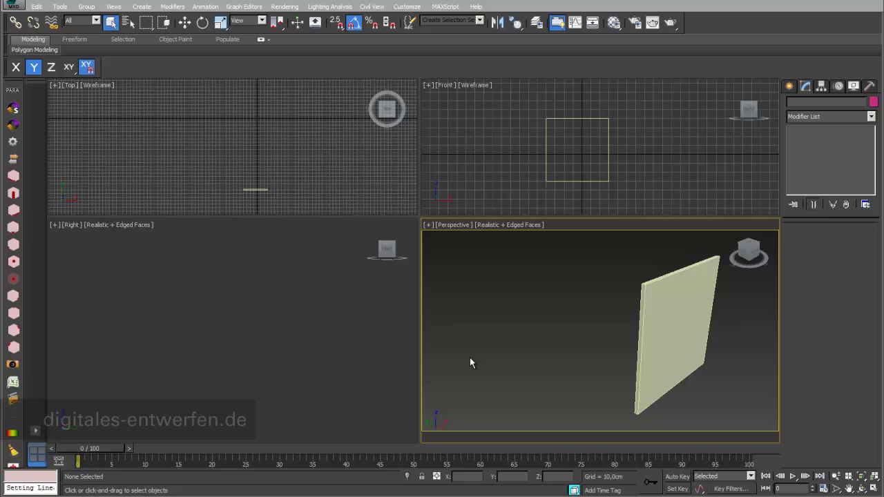
{"action": "left_click", "coordinate": [660, 341]}
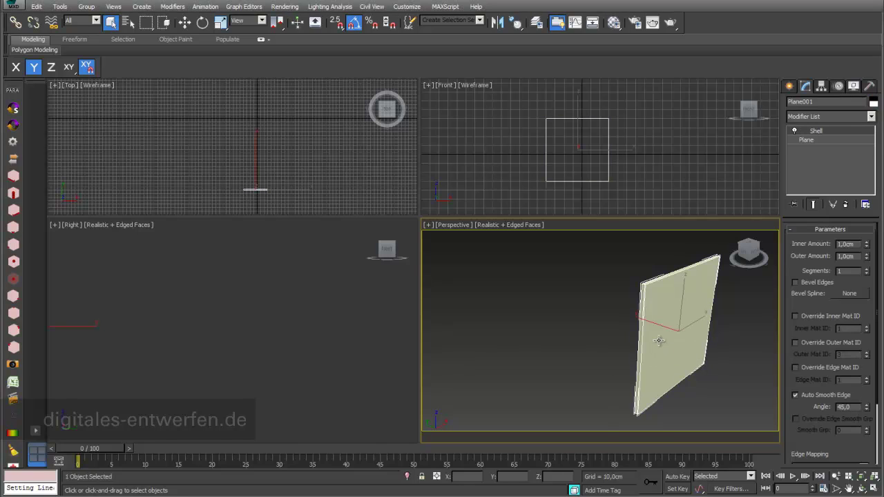
{"action": "left_click", "coordinate": [874, 488]}
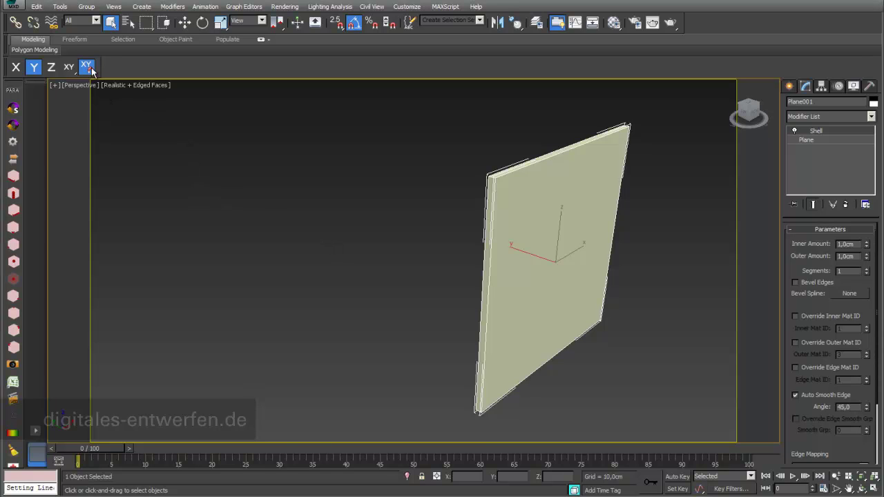
{"action": "left_click", "coordinate": [60, 7]}
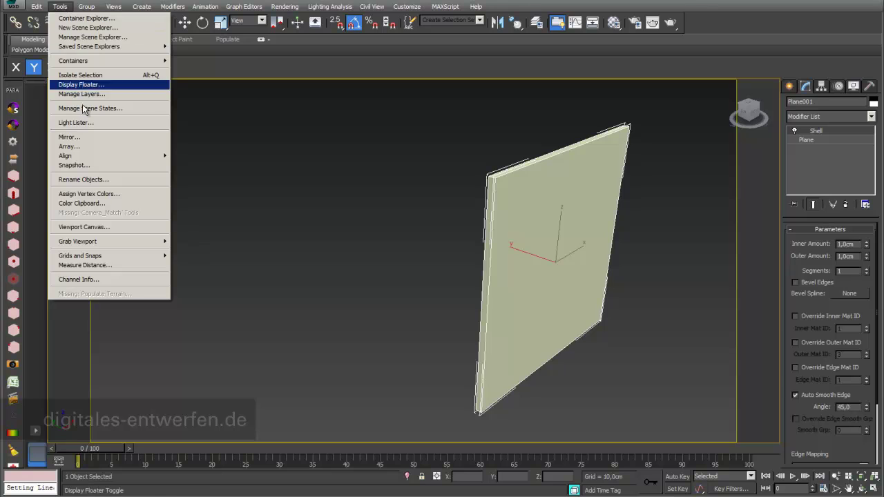
Step: In the Array dialog, enter a 4,0 cm Y move increment for 20 instances
{"action": "left_click", "coordinate": [83, 148]}
{"action": "left_click_drag", "start_coordinate": [402, 151], "coordinate": [205, 85]}
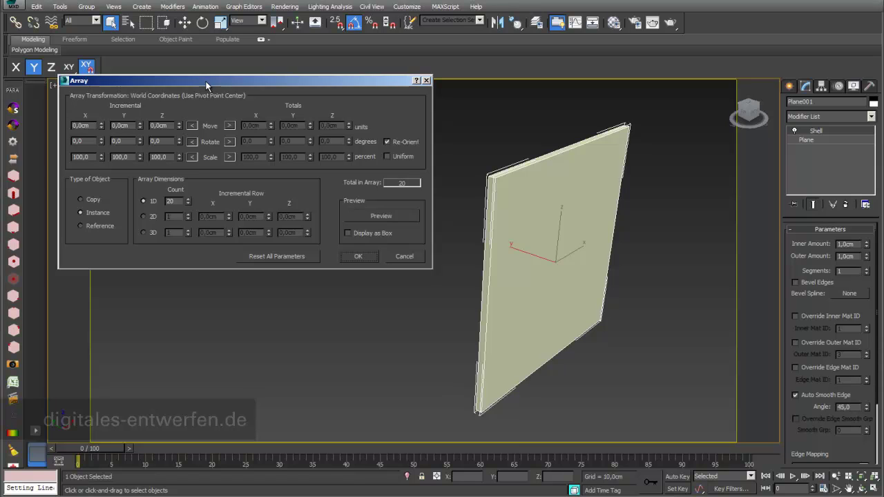
{"action": "left_click_drag", "start_coordinate": [206, 85], "coordinate": [201, 94]}
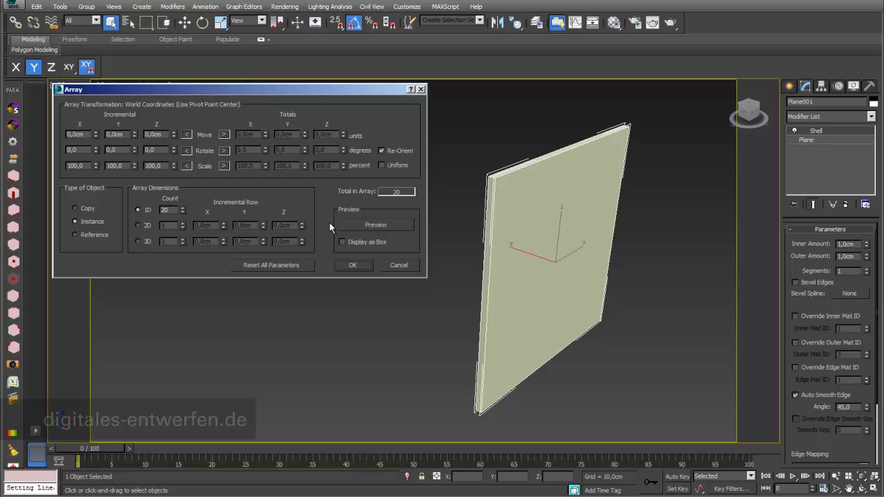
{"action": "left_click_drag", "start_coordinate": [216, 96], "coordinate": [233, 116]}
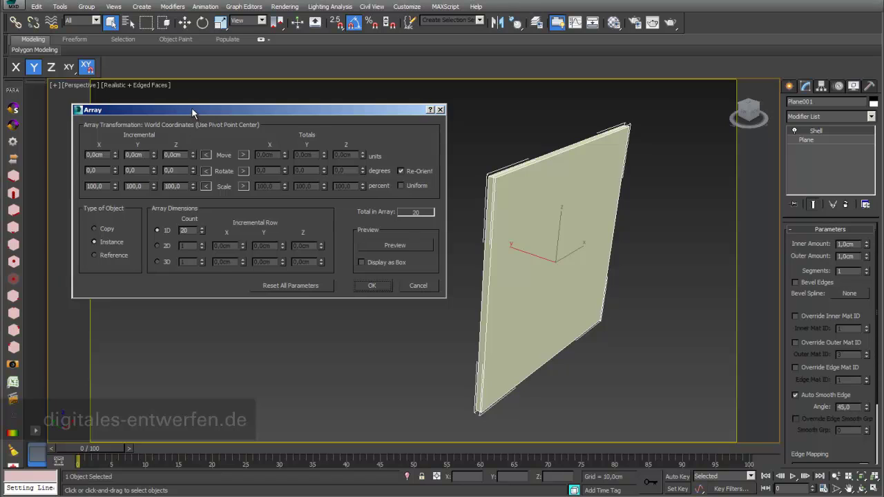
{"action": "left_click_drag", "start_coordinate": [191, 107], "coordinate": [190, 117]}
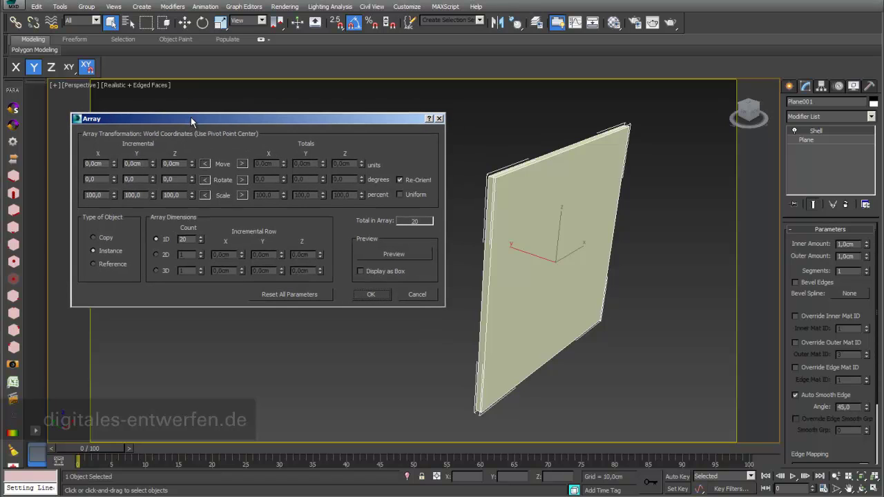
{"action": "left_click", "coordinate": [144, 164]}
{"action": "type", "text": "4"}
{"action": "left_click_drag", "start_coordinate": [184, 119], "coordinate": [185, 100]}
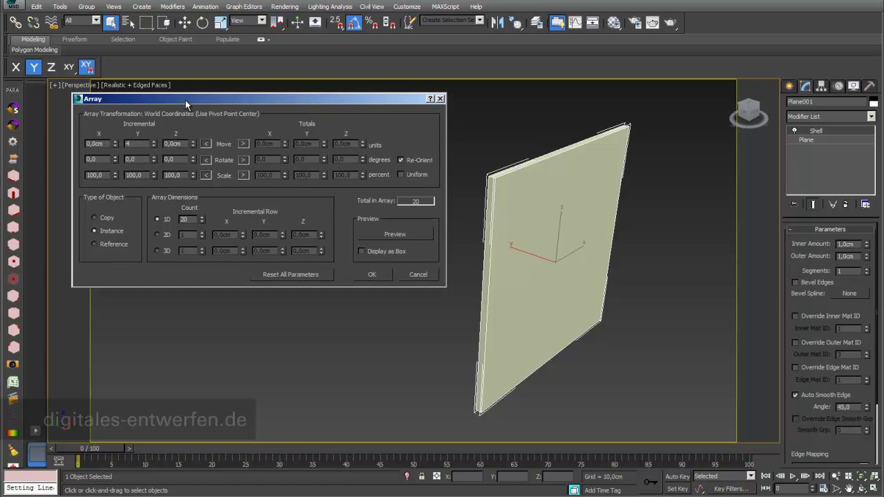
{"action": "left_click", "coordinate": [176, 143]}
{"action": "left_click_drag", "start_coordinate": [375, 104], "coordinate": [362, 270]}
Step: Preview the array and change the Y move increment to 9,0 cm
{"action": "left_click", "coordinate": [356, 230]}
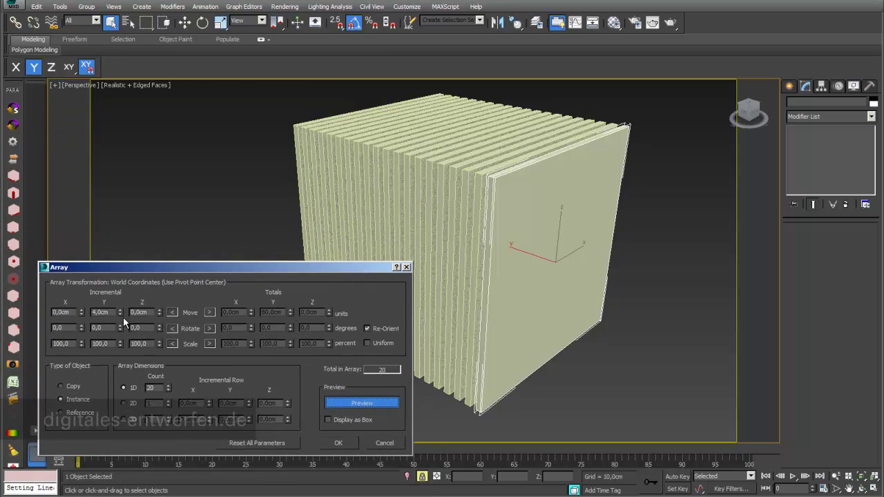
{"action": "left_click_drag", "start_coordinate": [140, 274], "coordinate": [152, 250]}
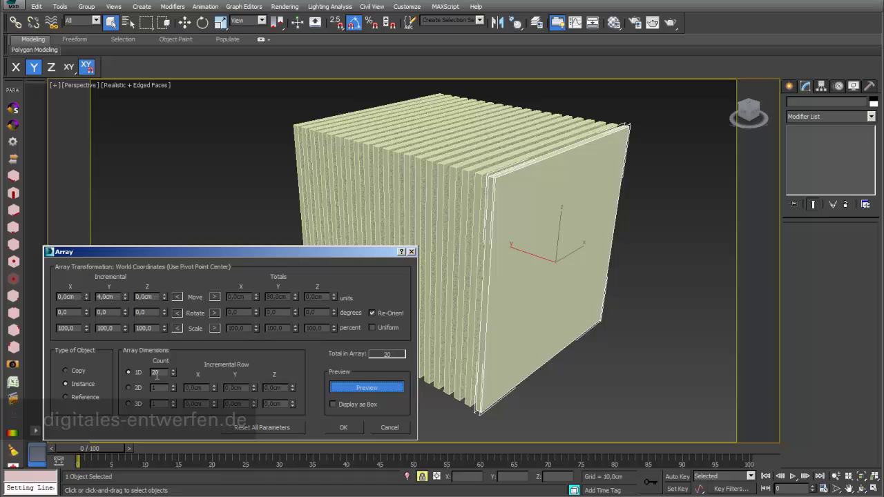
{"action": "type", "text": "40"}
{"action": "left_click", "coordinate": [173, 370]}
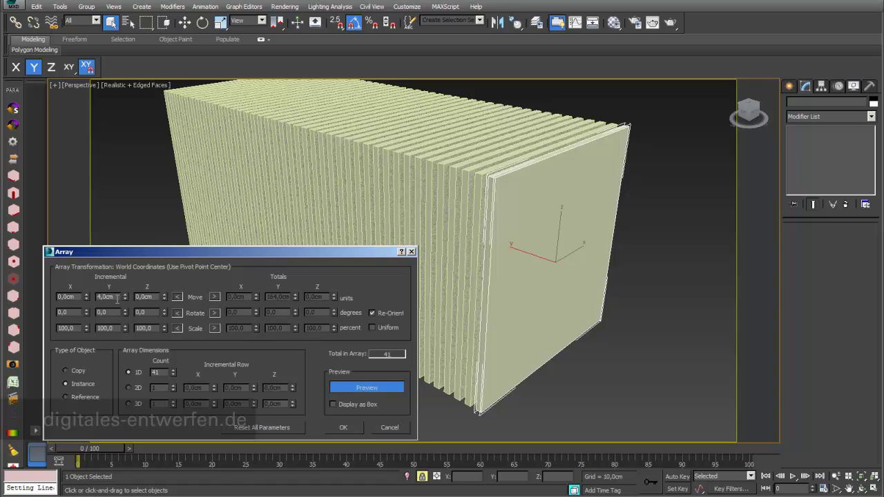
{"action": "left_click_drag", "start_coordinate": [117, 297], "coordinate": [86, 296]}
{"action": "type", "text": "9"}
{"action": "key", "text": "Return"}
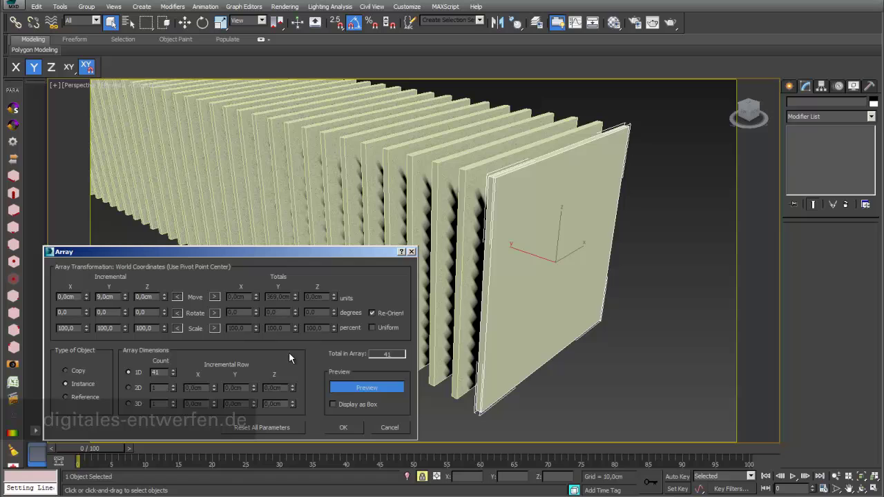
{"action": "left_click", "coordinate": [174, 375]}
{"action": "left_click_drag", "start_coordinate": [174, 374], "coordinate": [172, 384]}
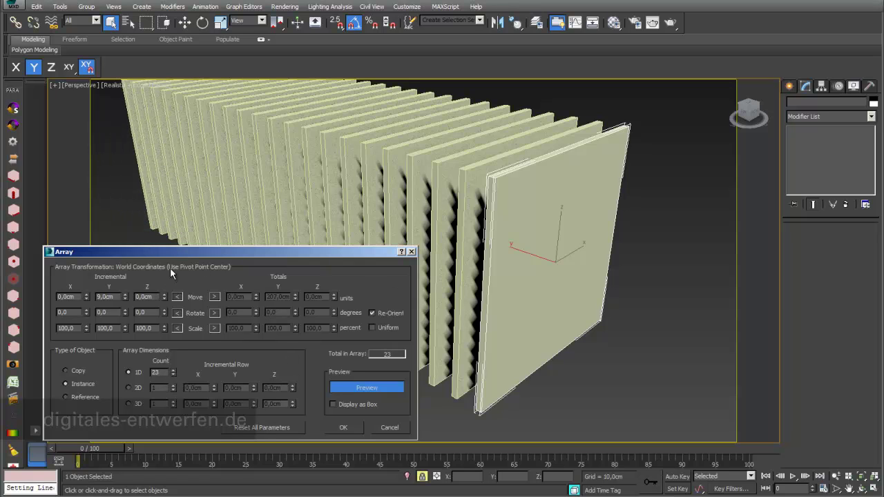
Step: Give each array copy a 2° incremental rotation
{"action": "left_click_drag", "start_coordinate": [172, 251], "coordinate": [548, 234]}
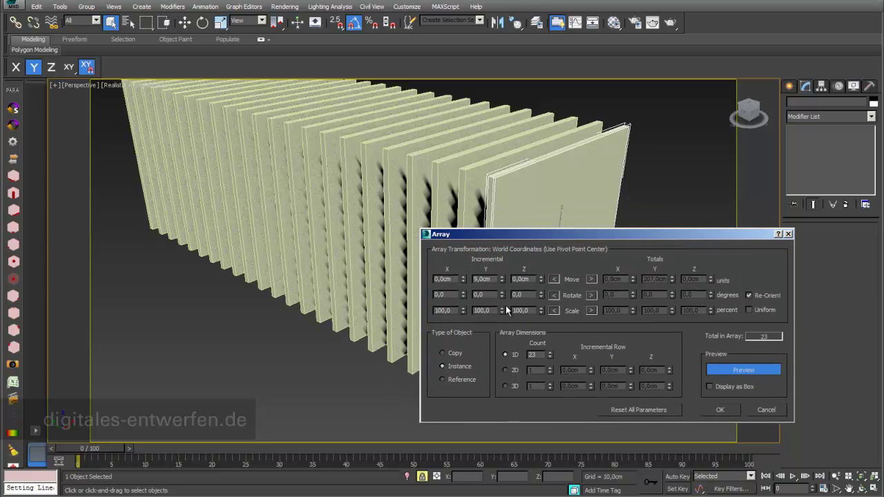
{"action": "left_click", "coordinate": [542, 294]}
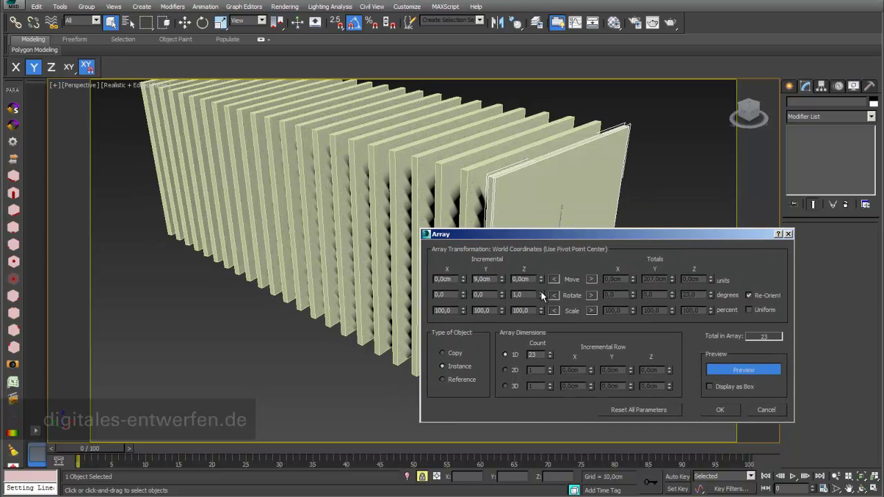
{"action": "left_click", "coordinate": [542, 294]}
{"action": "left_click", "coordinate": [541, 298]}
{"action": "left_click", "coordinate": [541, 298]}
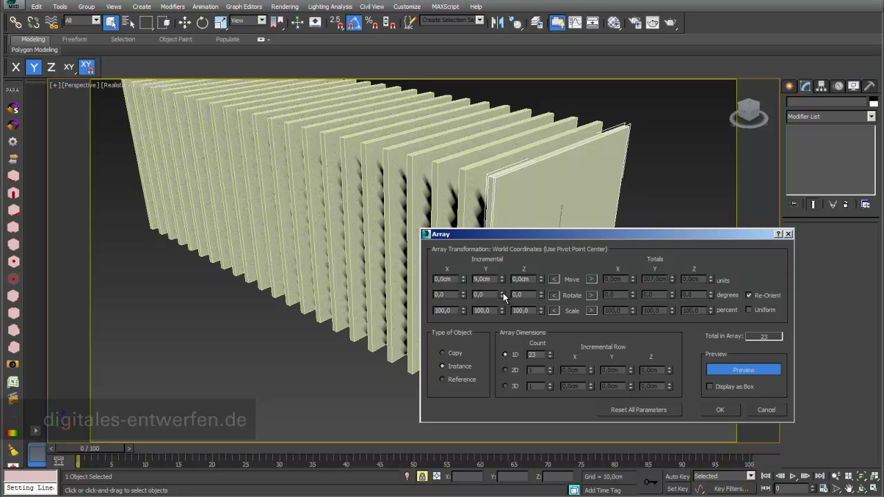
{"action": "left_click", "coordinate": [502, 293]}
{"action": "left_click", "coordinate": [503, 293]}
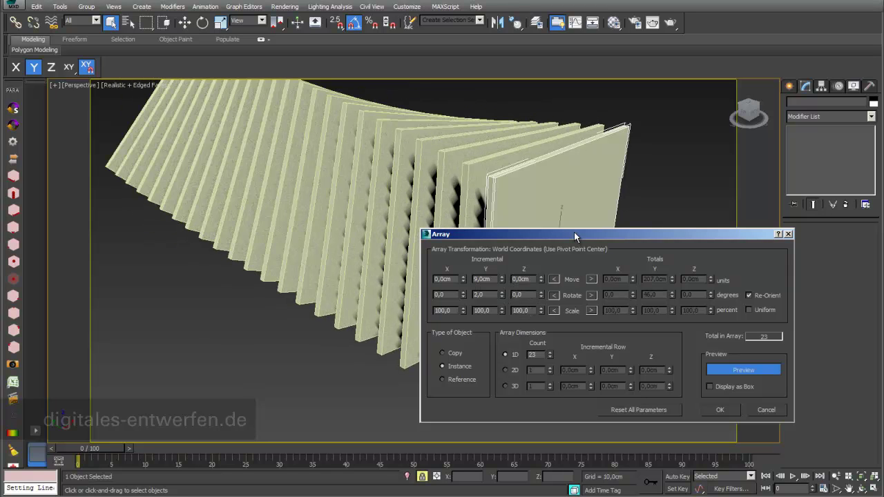
Step: Scale each copy to 97% X and 92% Y, set count 25, and create the array
{"action": "left_click_drag", "start_coordinate": [574, 234], "coordinate": [597, 197]}
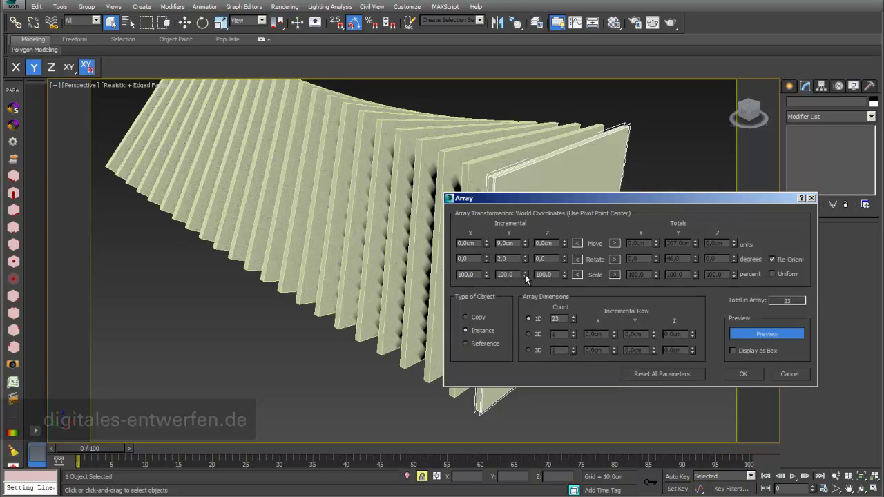
{"action": "mouse_move", "coordinate": [524, 274]}
{"action": "left_mouse_down"}
{"action": "mouse_move", "coordinate": [527, 295]}
{"action": "mouse_move", "coordinate": [529, 281]}
{"action": "left_mouse_up"}
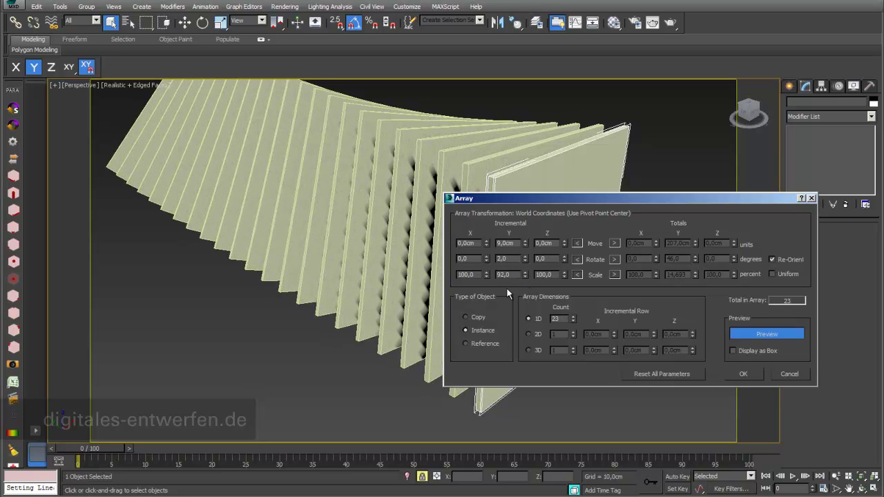
{"action": "left_click_drag", "start_coordinate": [487, 274], "coordinate": [487, 275]}
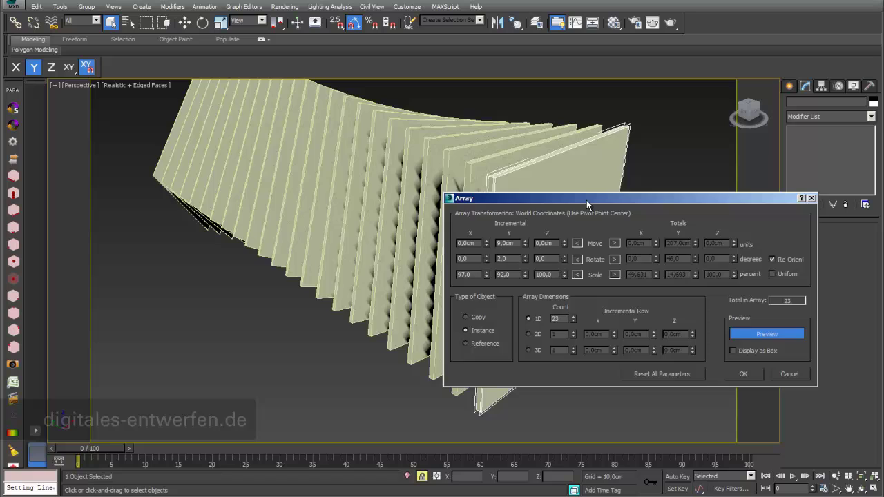
{"action": "left_click_drag", "start_coordinate": [587, 200], "coordinate": [365, 151]}
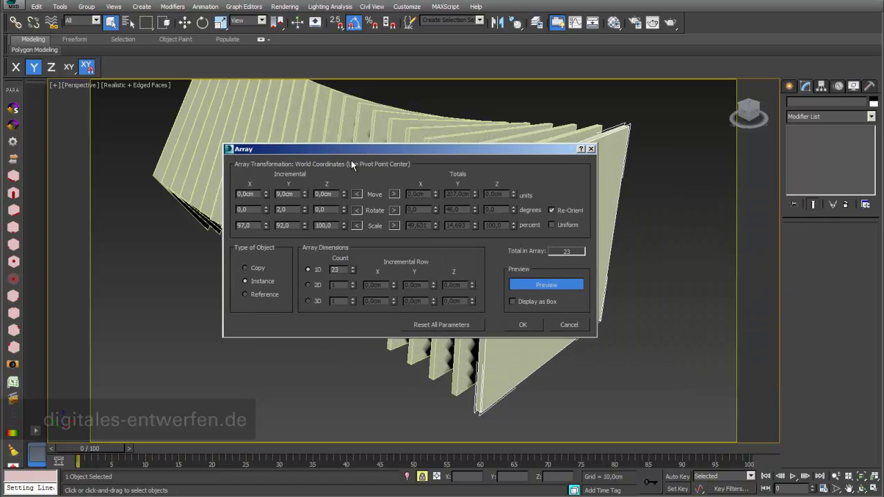
{"action": "left_click", "coordinate": [352, 268]}
{"action": "left_click", "coordinate": [352, 269]}
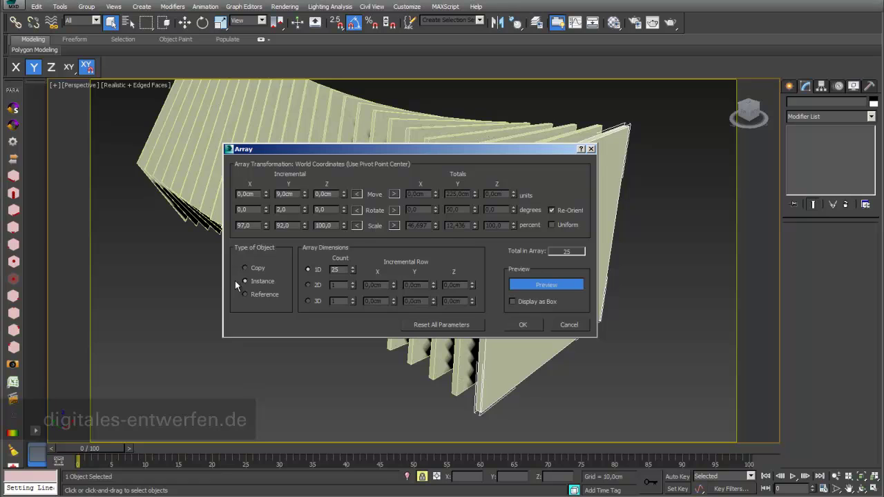
{"action": "left_click", "coordinate": [523, 324]}
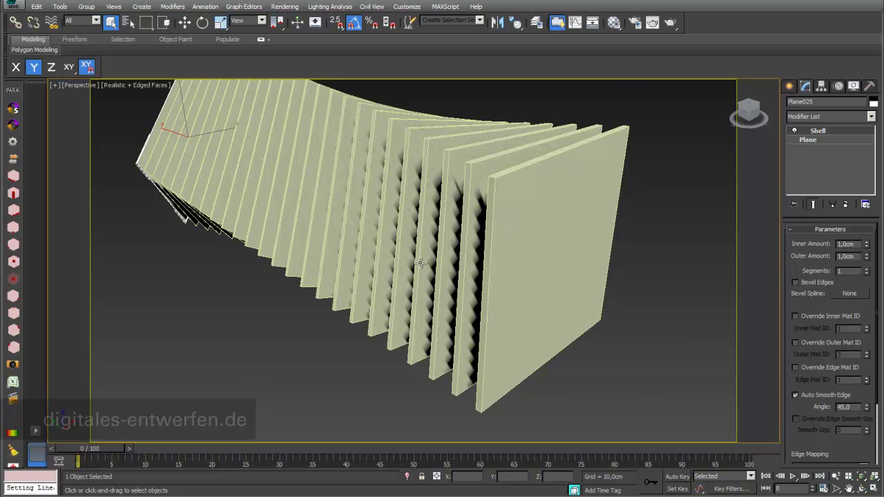
{"action": "scroll", "coordinate": [417, 275], "scroll_direction": "down", "scroll_amount": 3}
{"action": "middle_click_drag", "start_coordinate": [417, 274], "coordinate": [429, 286]}
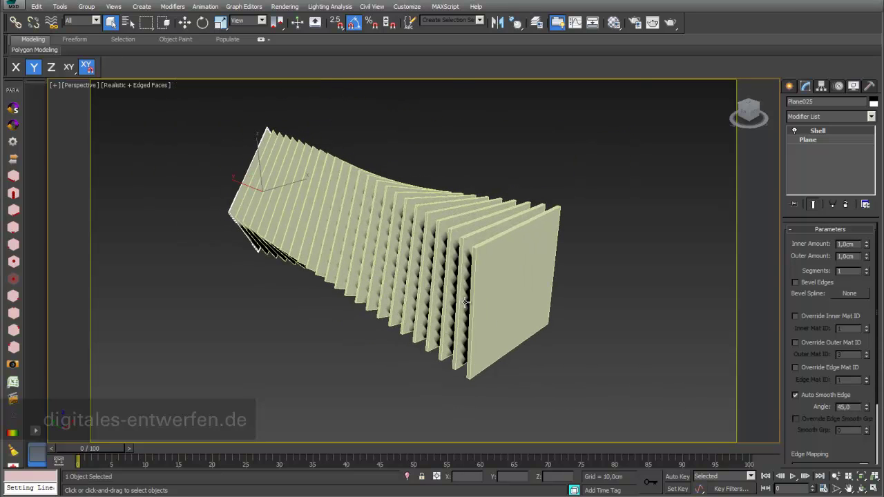
{"action": "left_click", "coordinate": [861, 488]}
{"action": "mouse_move", "coordinate": [379, 233]}
{"action": "left_mouse_down"}
{"action": "mouse_move", "coordinate": [406, 292]}
{"action": "mouse_move", "coordinate": [437, 312]}
{"action": "mouse_move", "coordinate": [479, 285]}
{"action": "mouse_move", "coordinate": [438, 203]}
{"action": "mouse_move", "coordinate": [387, 239]}
{"action": "left_mouse_up"}
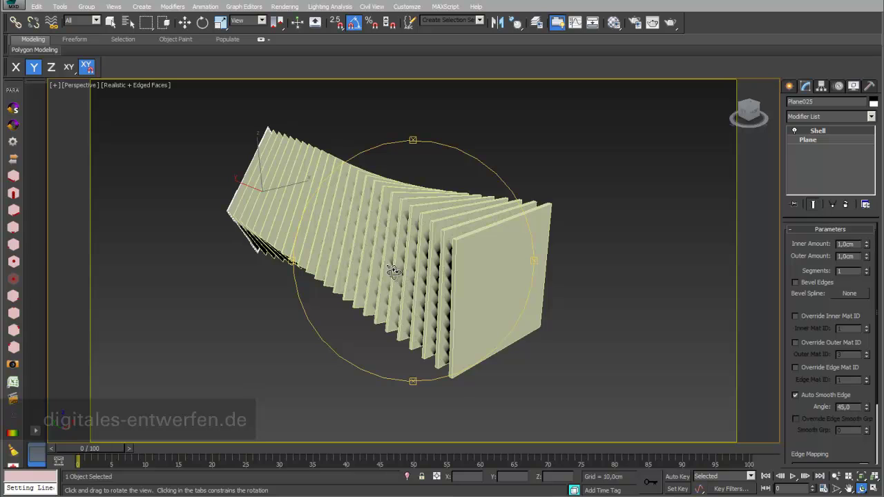
{"action": "left_click_drag", "start_coordinate": [392, 238], "coordinate": [426, 262]}
{"action": "scroll", "coordinate": [435, 243], "scroll_direction": "up", "scroll_amount": 2}
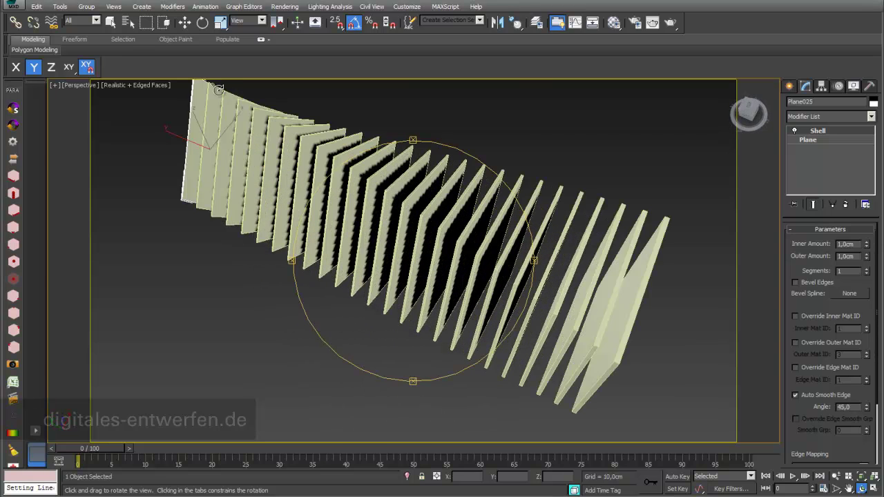
{"action": "left_click", "coordinate": [111, 22]}
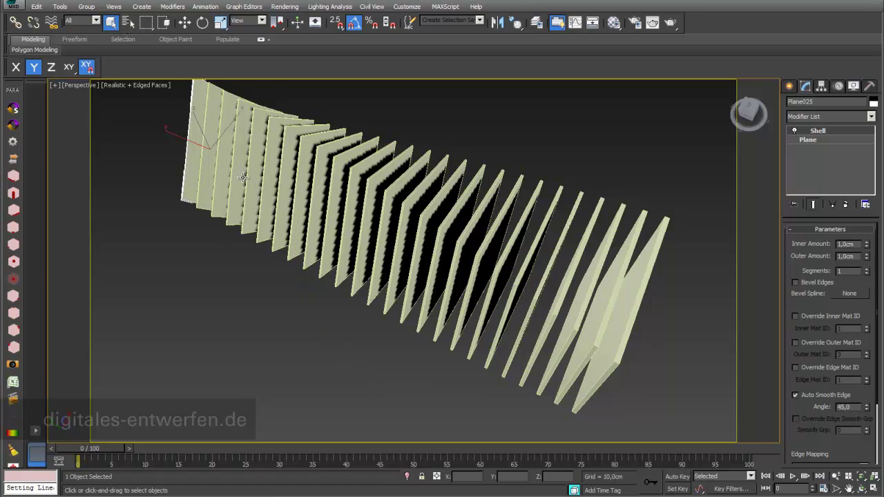
Step: Select a slice and thicken the shared Shell to 3,92 cm inner, 2,28 cm outer
{"action": "left_click", "coordinate": [241, 178]}
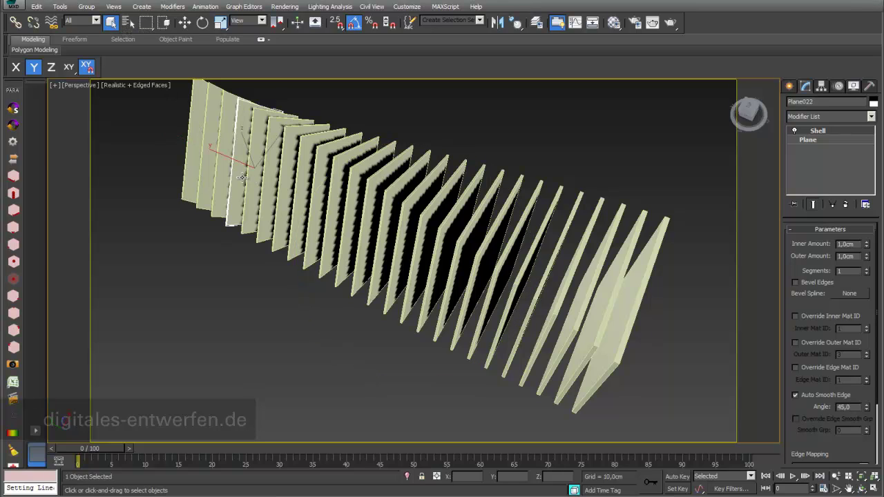
{"action": "left_click", "coordinate": [867, 242]}
{"action": "double_click", "coordinate": [867, 242]}
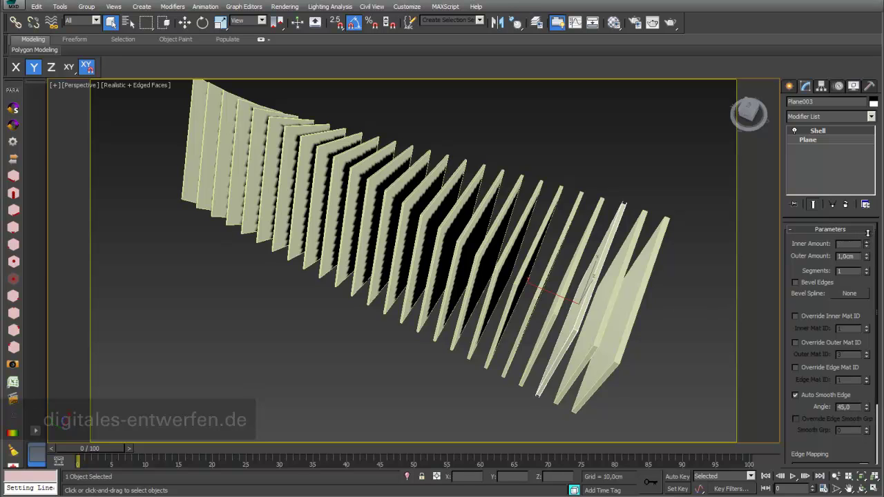
{"action": "left_click_drag", "start_coordinate": [861, 186], "coordinate": [857, 142]}
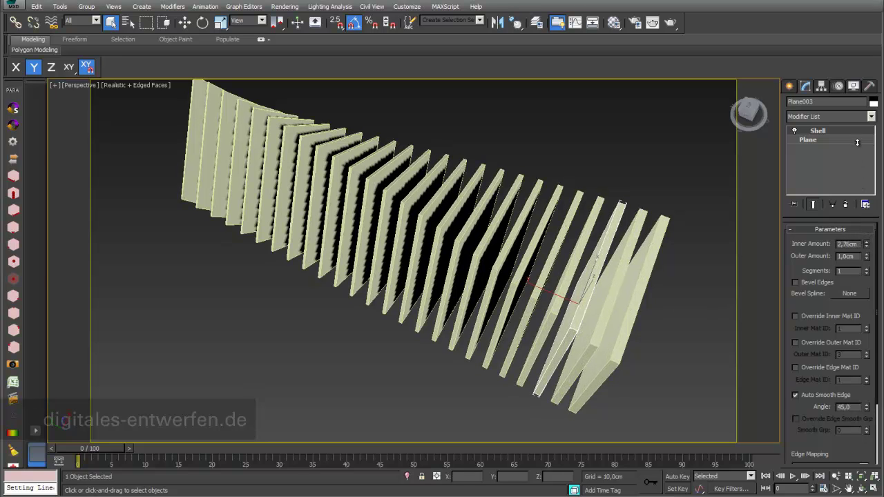
{"action": "left_click_drag", "start_coordinate": [851, 95], "coordinate": [854, 198]}
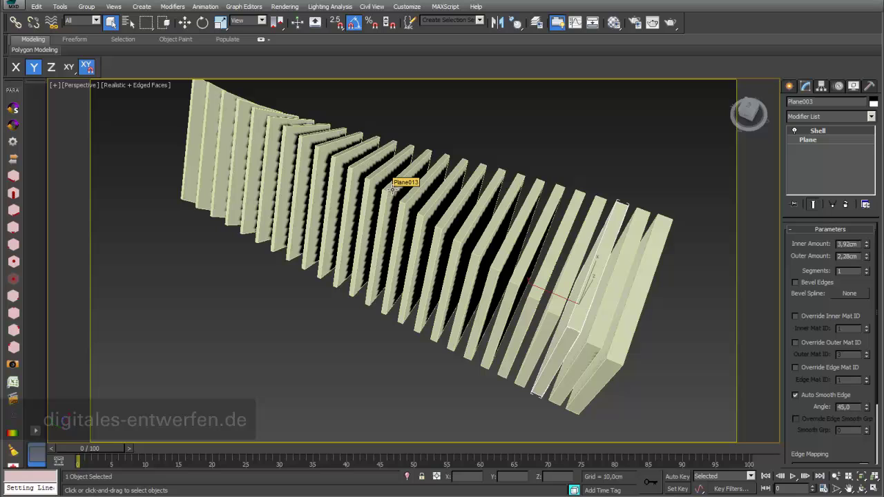
Step: Add MeshSmooth with 3 iterations and orbit until the rounded array lies horizontal
{"action": "left_click", "coordinate": [871, 116]}
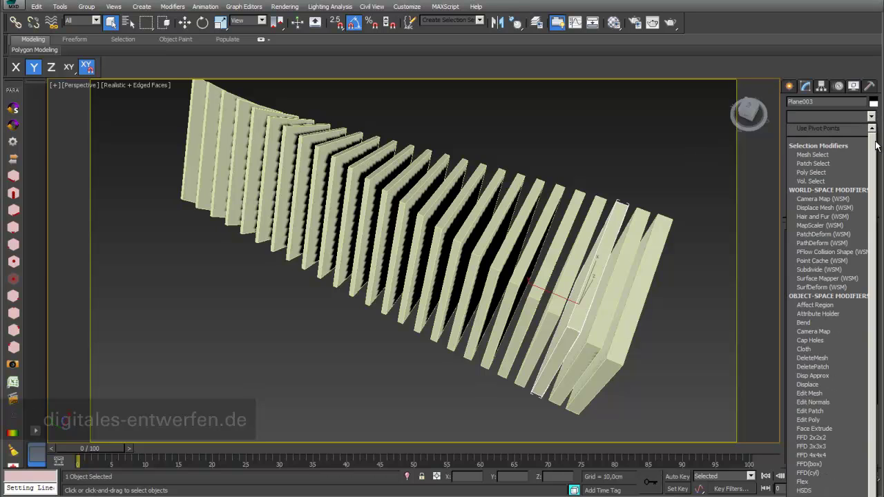
{"action": "left_click_drag", "start_coordinate": [871, 162], "coordinate": [872, 420]}
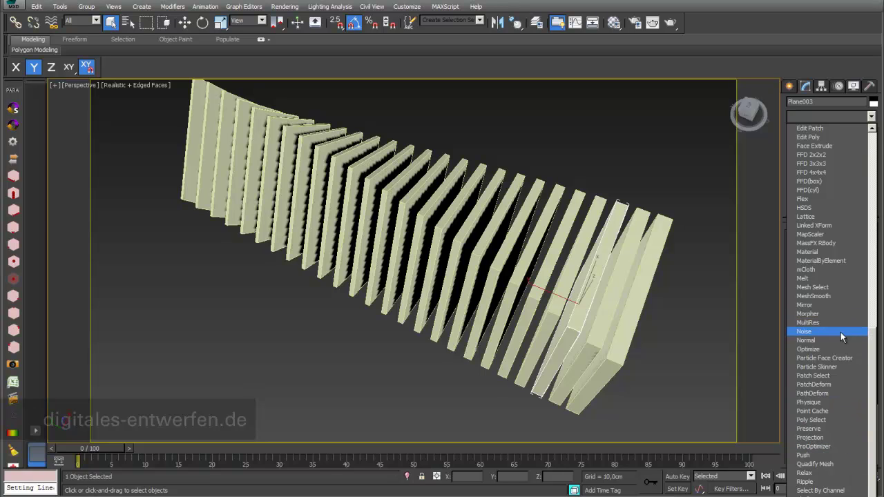
{"action": "left_click", "coordinate": [837, 296]}
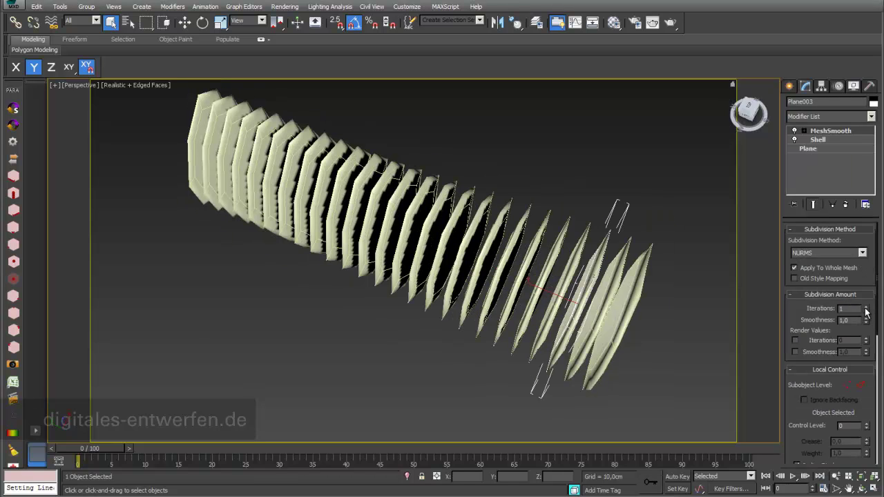
{"action": "left_click", "coordinate": [866, 311]}
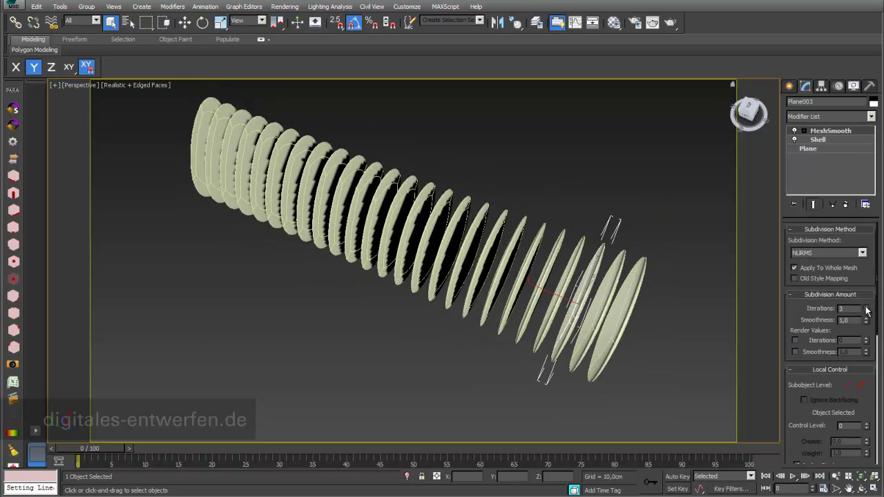
{"action": "left_click", "coordinate": [862, 490]}
{"action": "left_click_drag", "start_coordinate": [460, 290], "coordinate": [473, 271]}
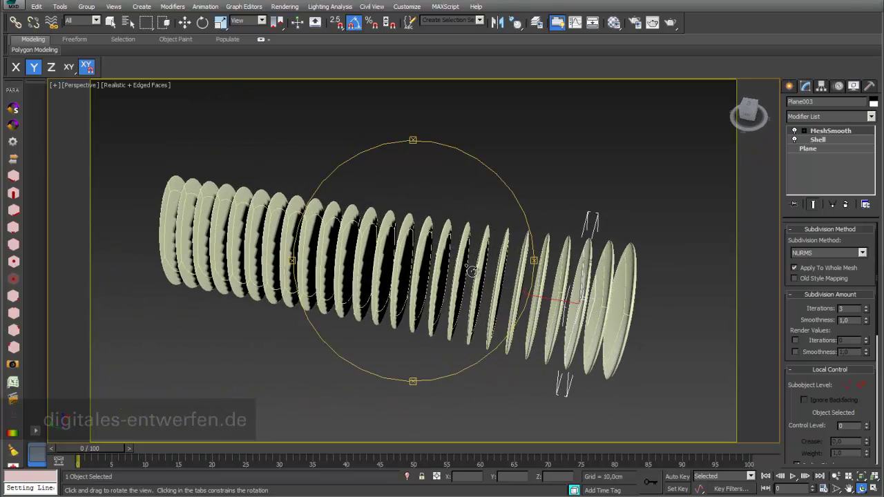
Step: Change the Shell to about 7,0 cm inner and 3,0 cm outer thickness
{"action": "left_click", "coordinate": [828, 137]}
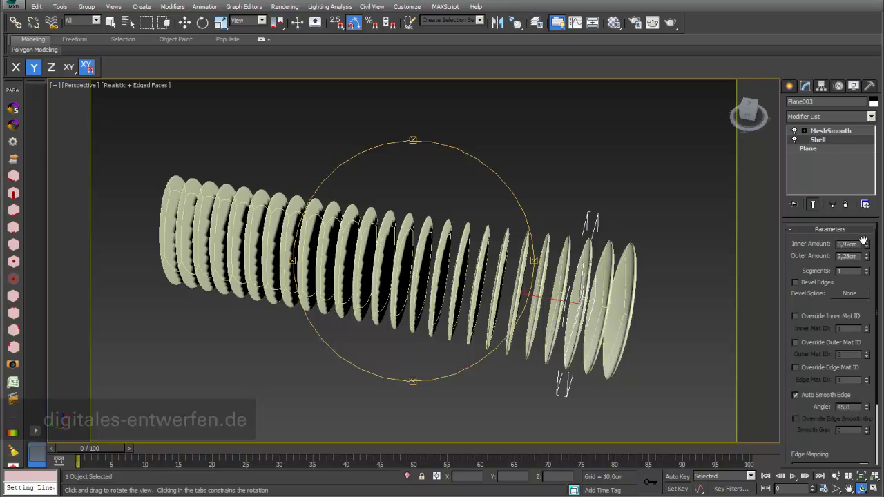
{"action": "left_click_drag", "start_coordinate": [868, 245], "coordinate": [874, 217]}
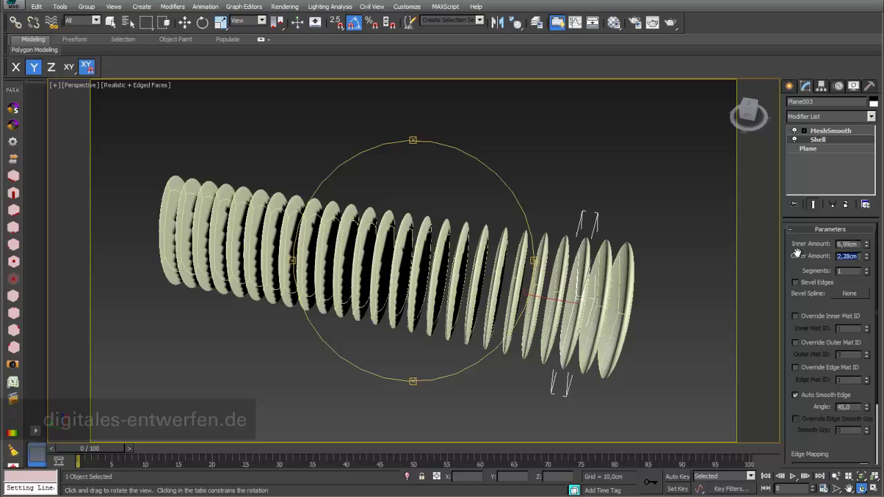
{"action": "type", "text": "3"}
{"action": "key", "text": "Return"}
{"action": "double_click", "coordinate": [847, 244]}
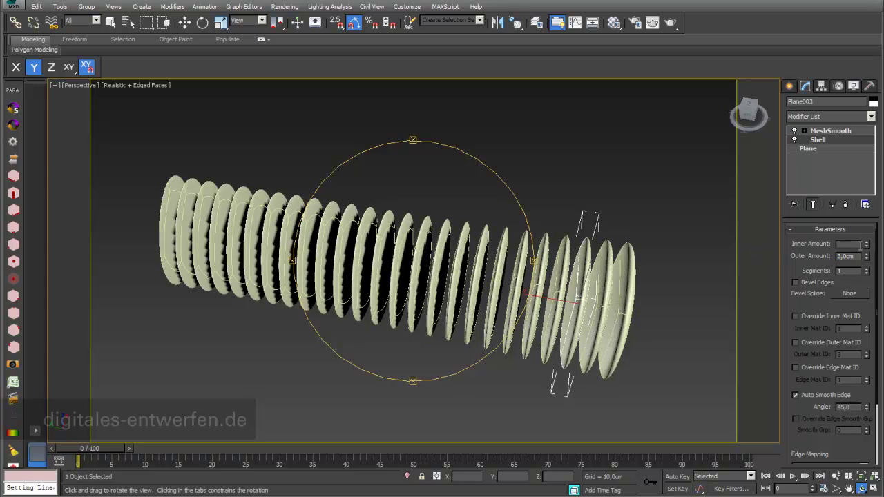
{"action": "type", "text": "5,99"}
{"action": "key", "text": "Return"}
{"action": "left_click_drag", "start_coordinate": [496, 324], "coordinate": [447, 325]}
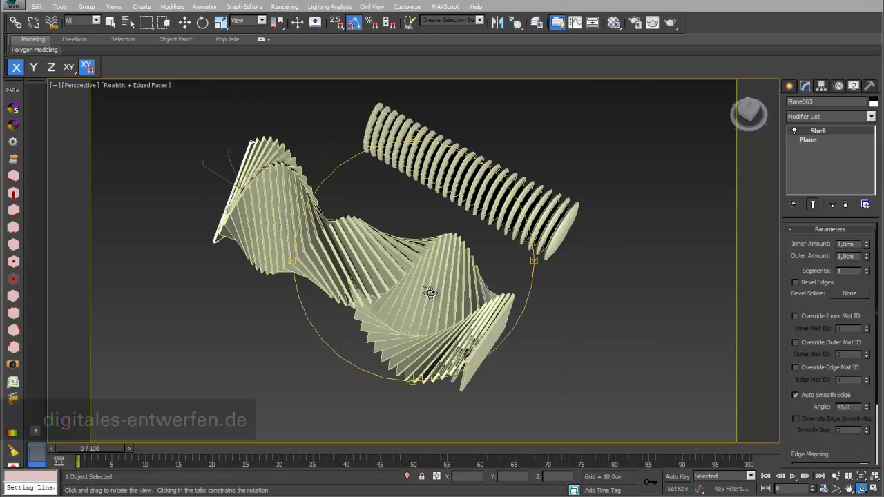
Step: Orbit to the other twisted array and resize its plane to 21,0 × 75,6 cm
{"action": "left_click_drag", "start_coordinate": [430, 292], "coordinate": [415, 270]}
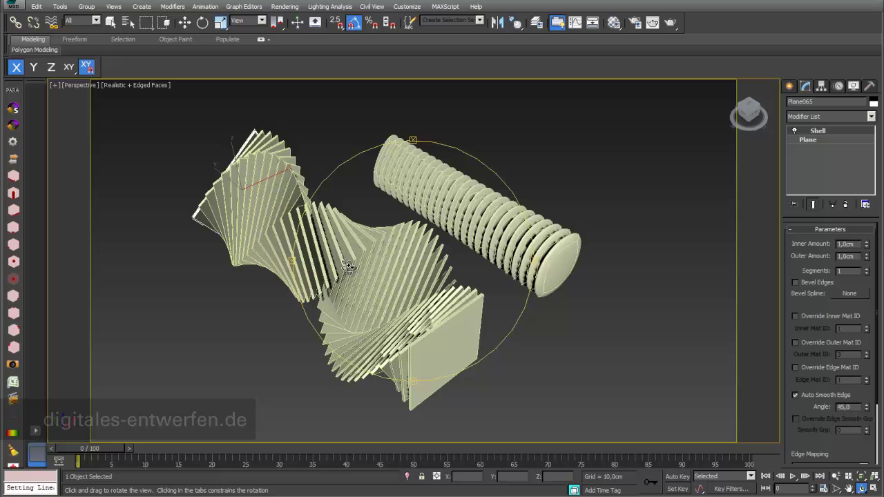
{"action": "scroll", "coordinate": [355, 266], "scroll_direction": "up", "scroll_amount": 4}
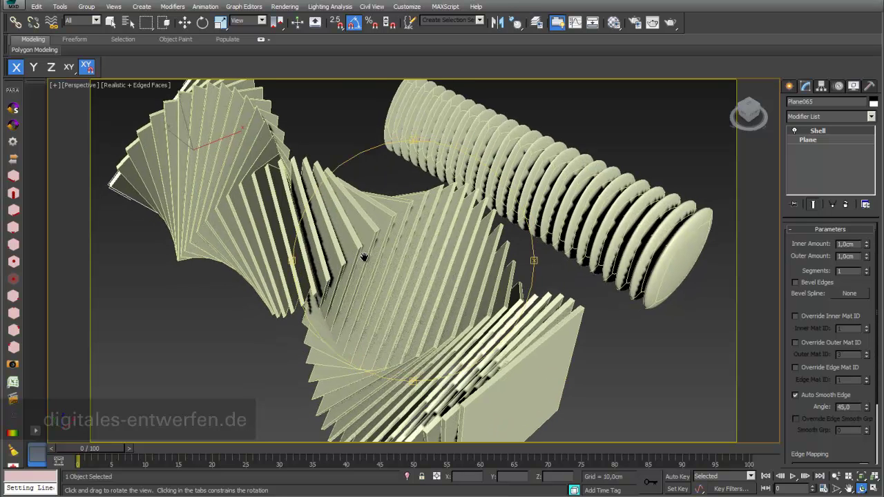
{"action": "left_click", "coordinate": [812, 139]}
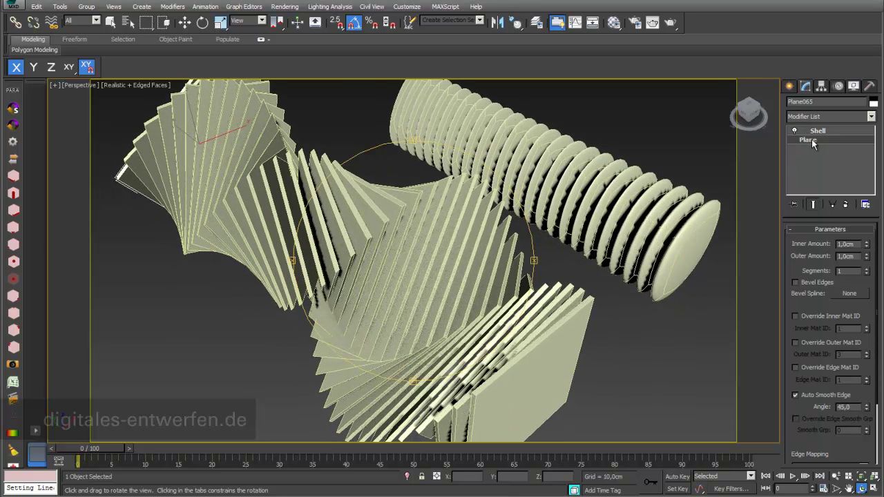
{"action": "mouse_move", "coordinate": [864, 245]}
{"action": "left_mouse_down"}
{"action": "mouse_move", "coordinate": [868, 291]}
{"action": "mouse_move", "coordinate": [866, 243]}
{"action": "left_mouse_up"}
{"action": "left_click_drag", "start_coordinate": [386, 271], "coordinate": [406, 273]}
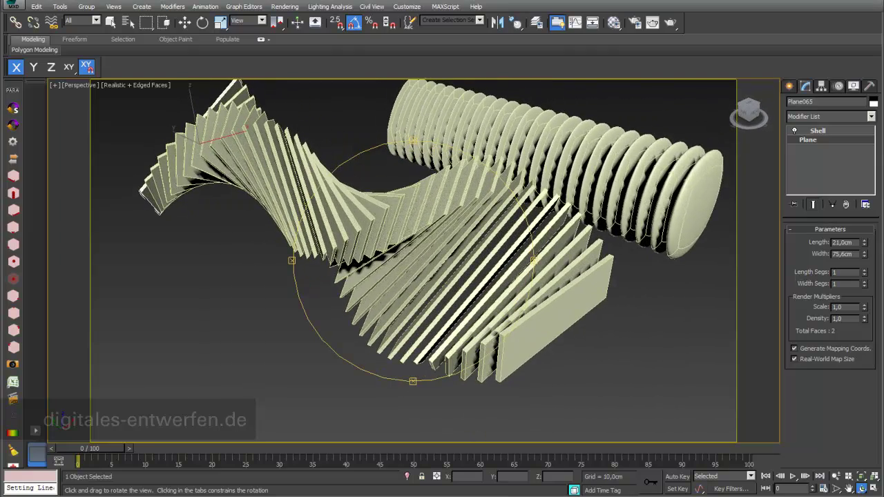